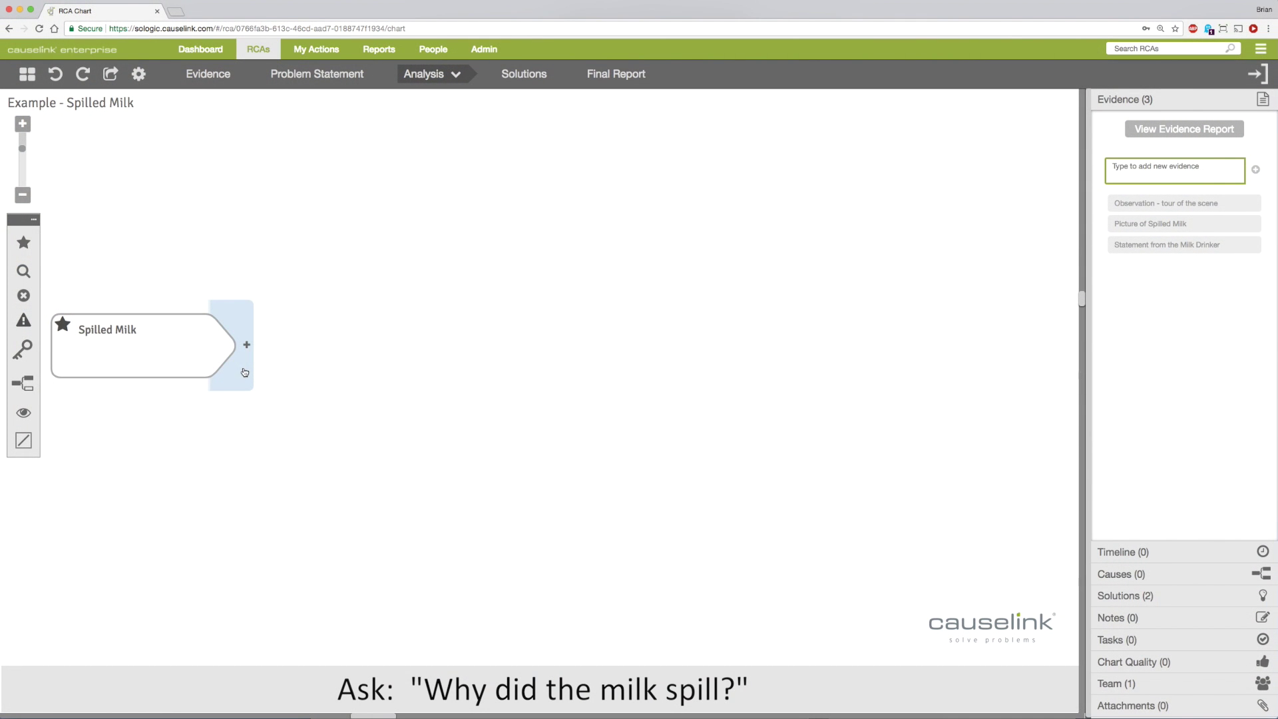
- Chain the causes 'Tipped over the cup', 'Hit the cup with my hand' and 'Reaching for phone' behind Spilled Milk
{"action": "left_click", "coordinate": [246, 371]}
{"action": "type", "text": "Ti"}
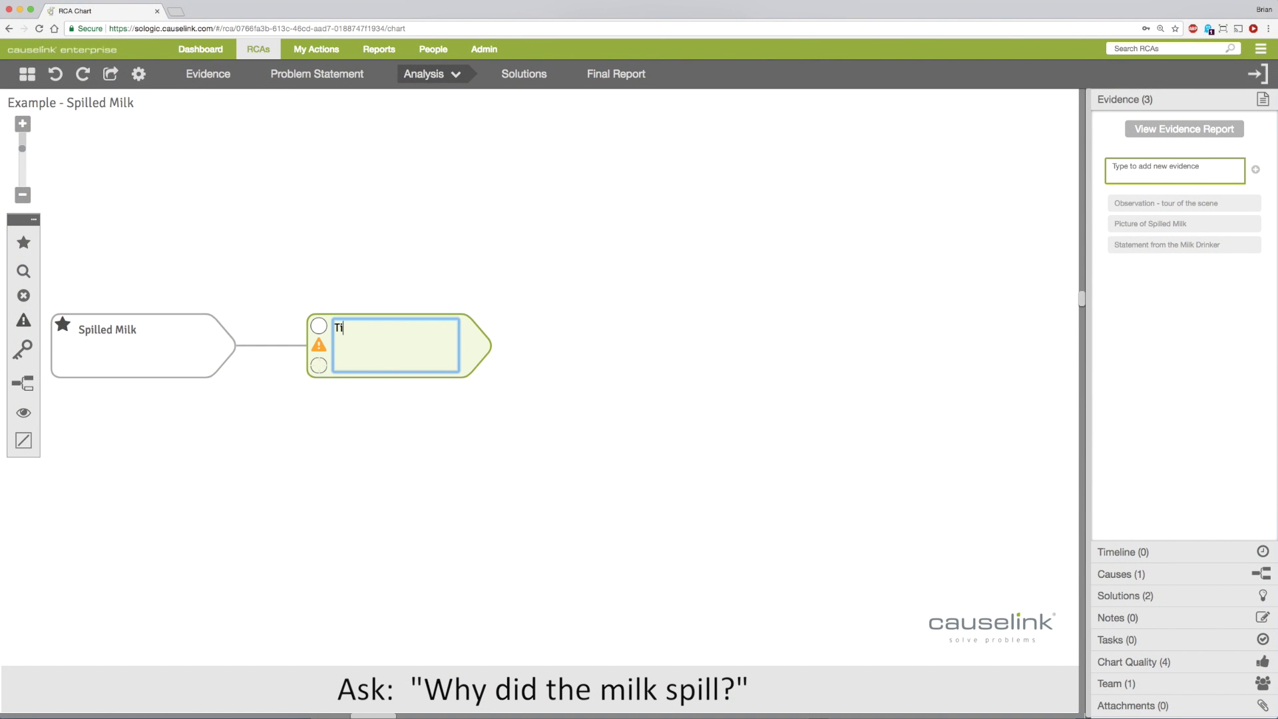
{"action": "type", "text": "pped over the cup"}
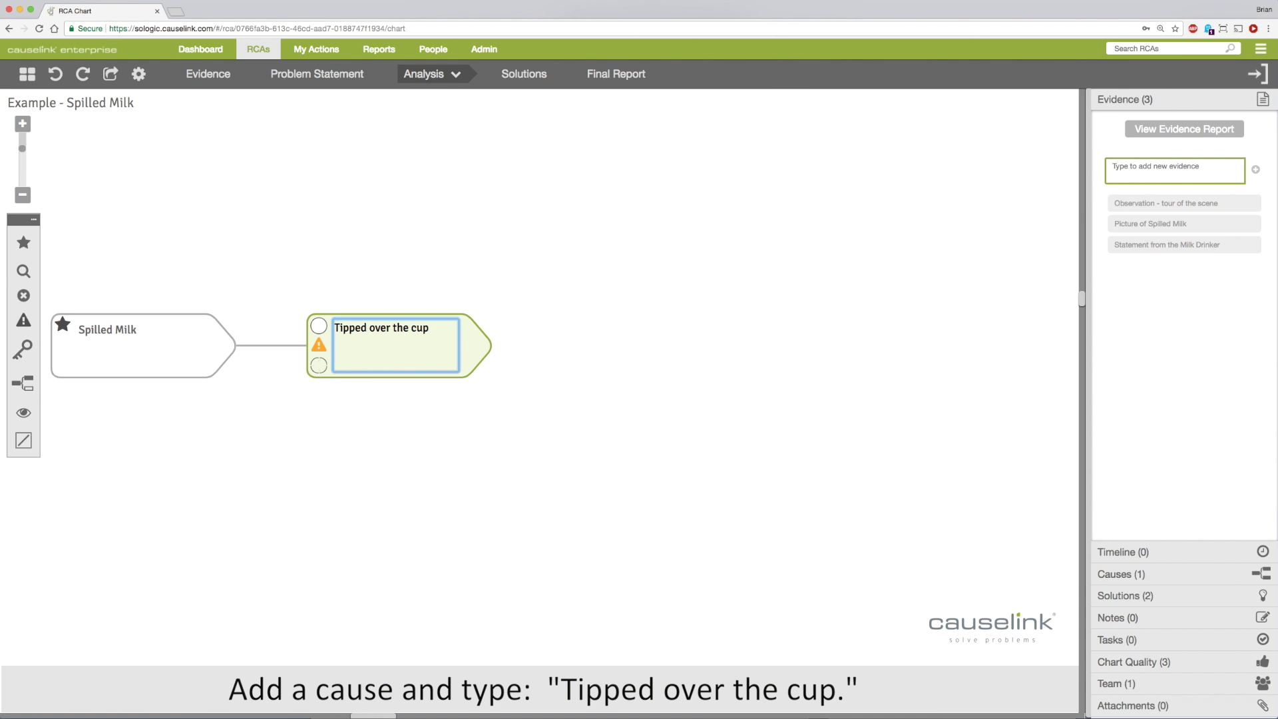
{"action": "left_click", "coordinate": [508, 370]}
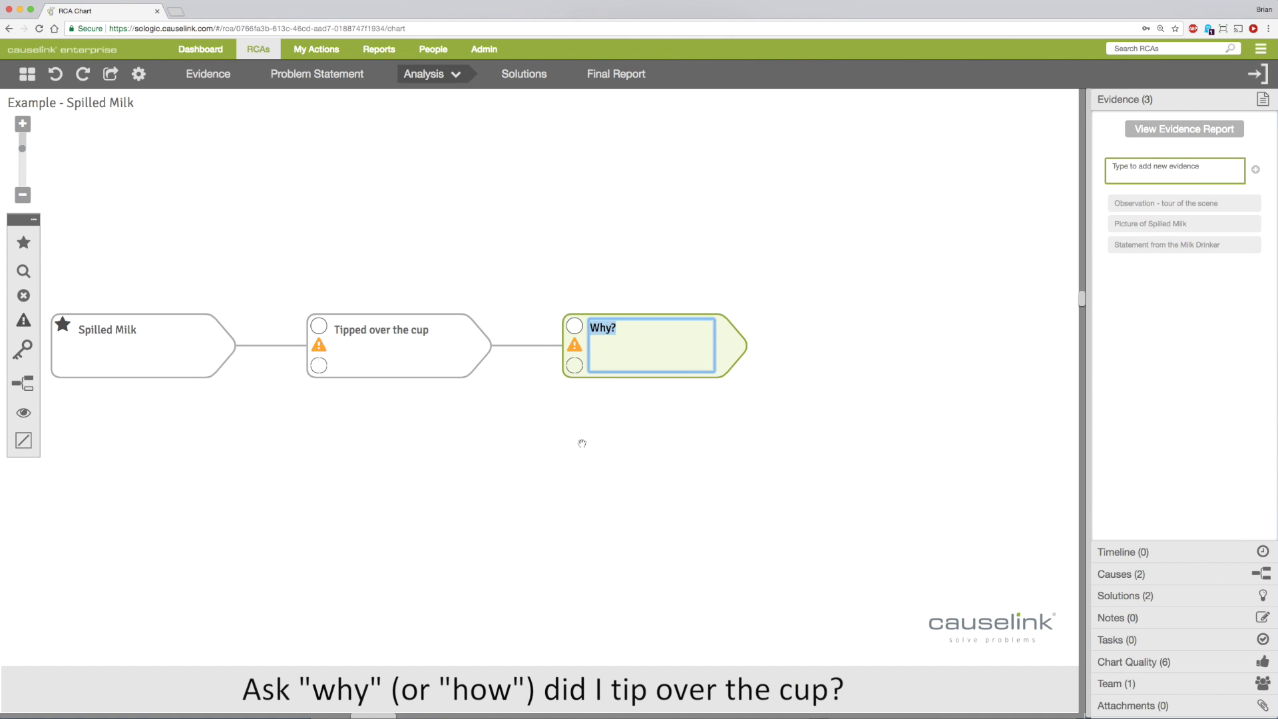
{"action": "type", "text": "Hit the cup w"}
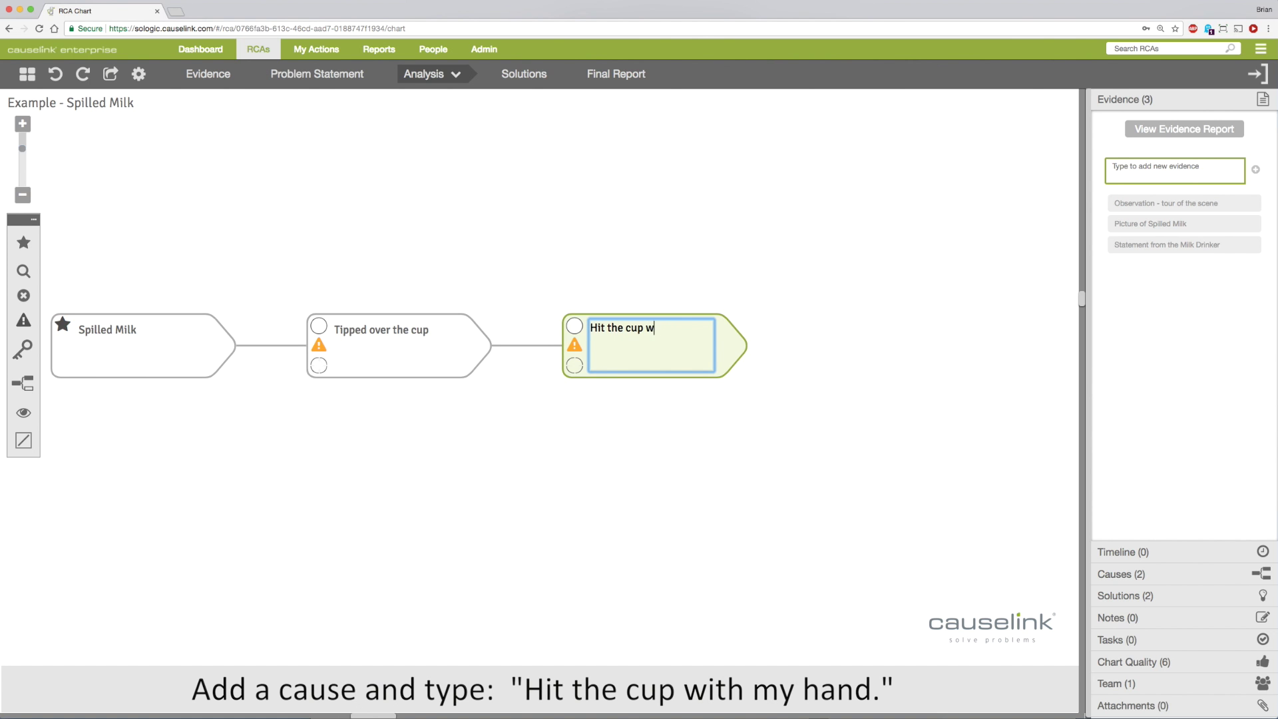
{"action": "type", "text": "ith my hand"}
{"action": "left_click", "coordinate": [763, 371]}
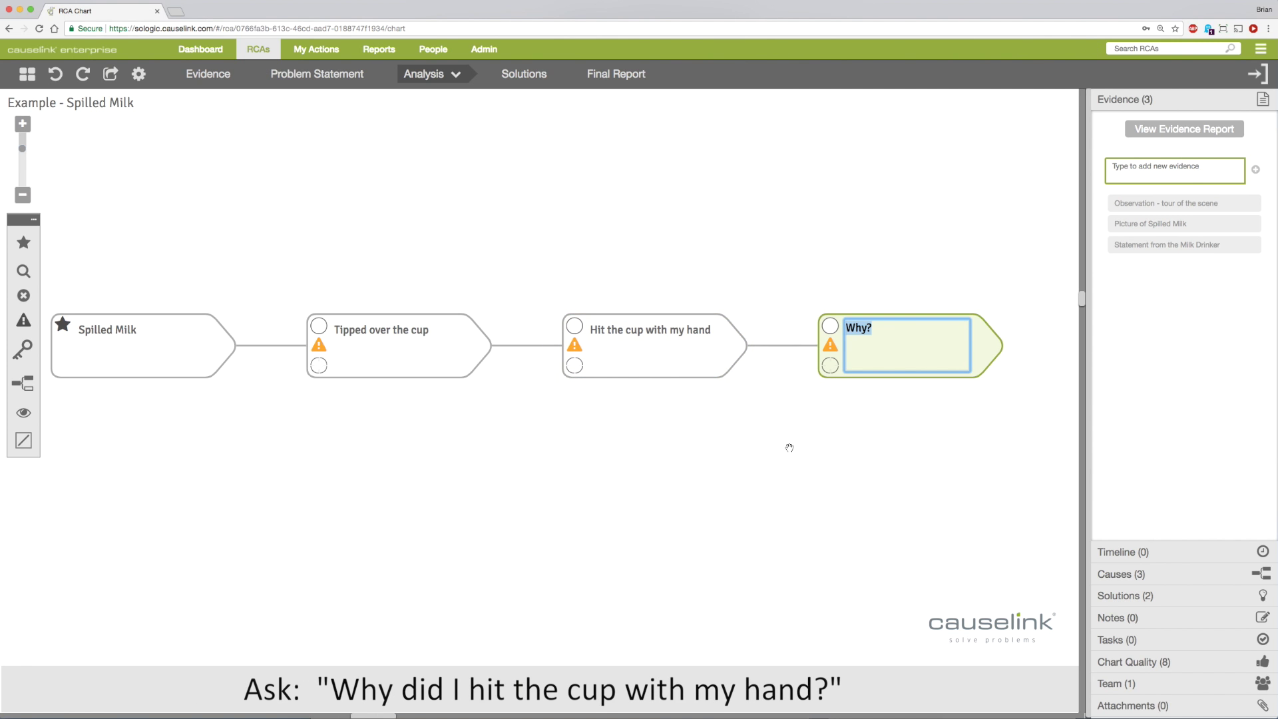
{"action": "type", "text": "Re"}
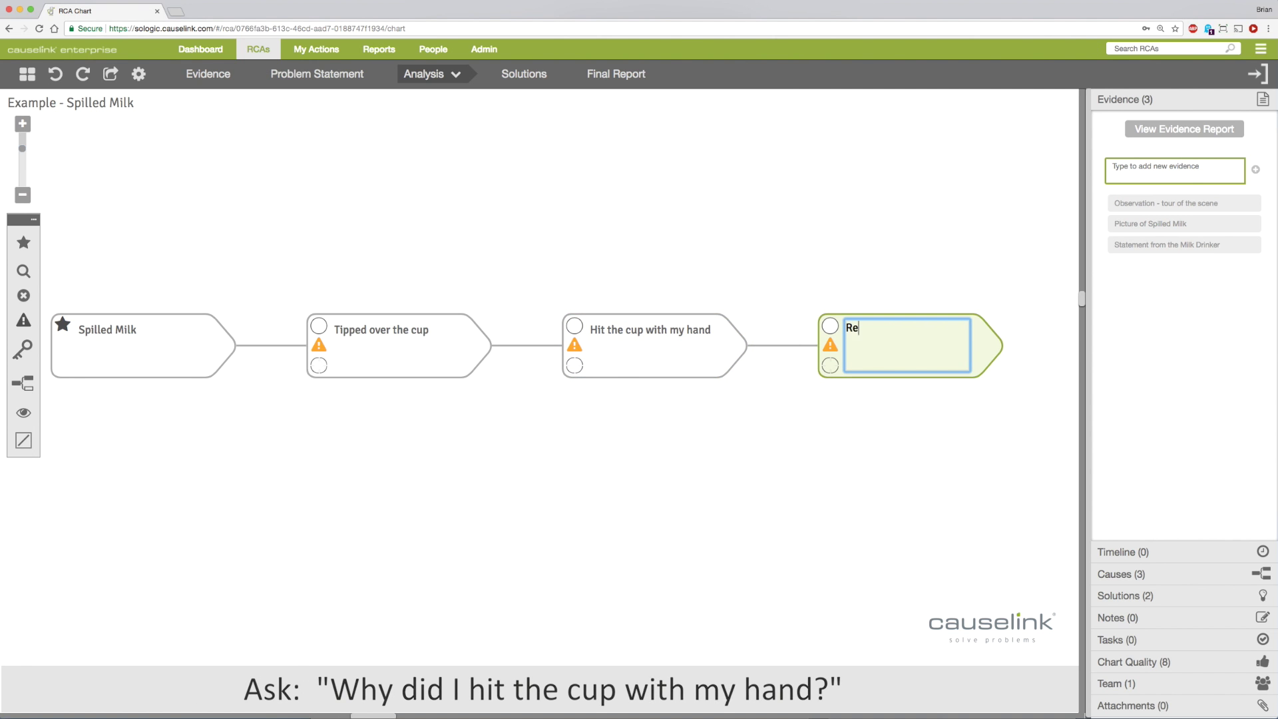
{"action": "type", "text": "aching for phone"}
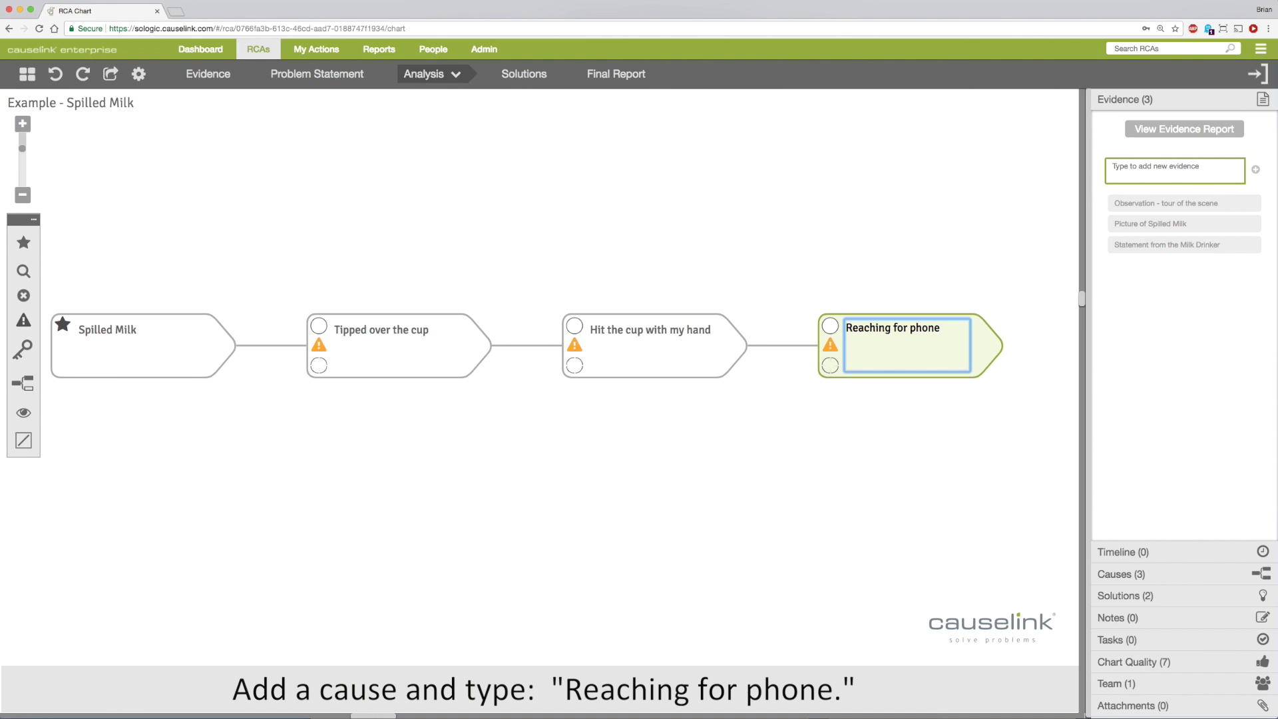
{"action": "left_click", "coordinate": [213, 371]}
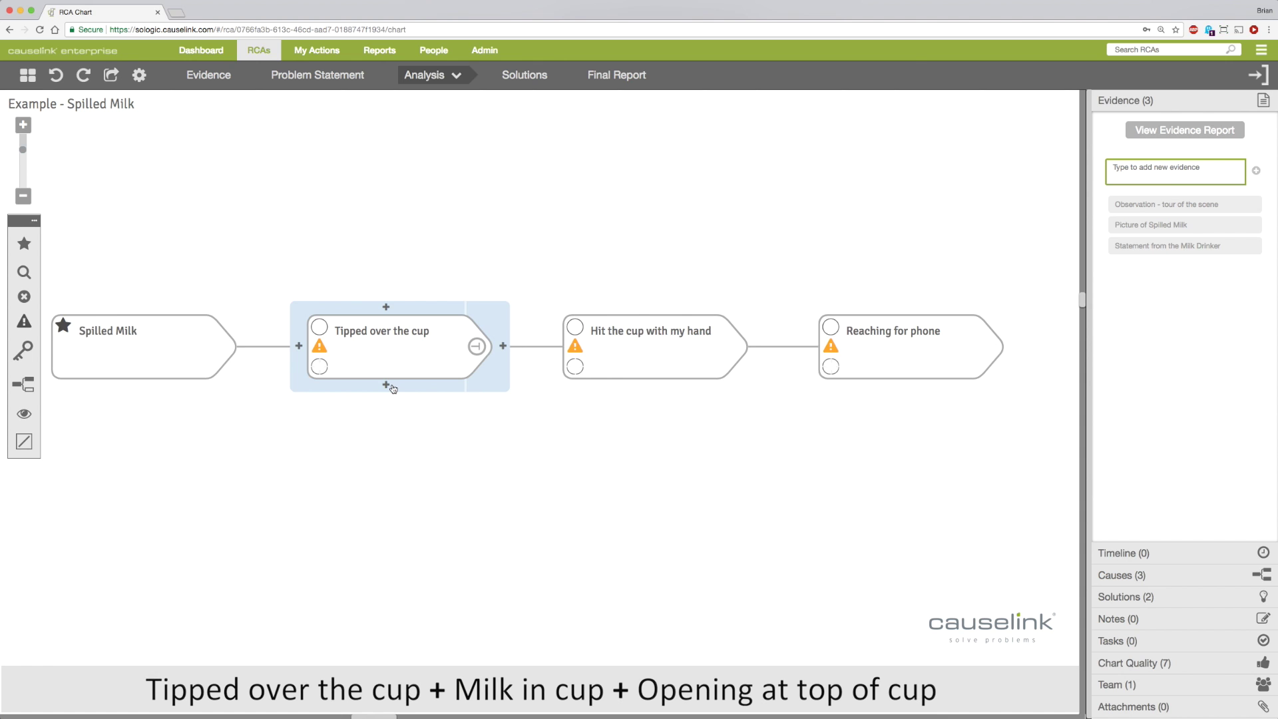
- Add sibling causes 'Milk in the cup' and 'Opening at the top of the cup' alongside Tipped over the cup
{"action": "left_click", "coordinate": [392, 387]}
{"action": "type", "text": "Milk in "}
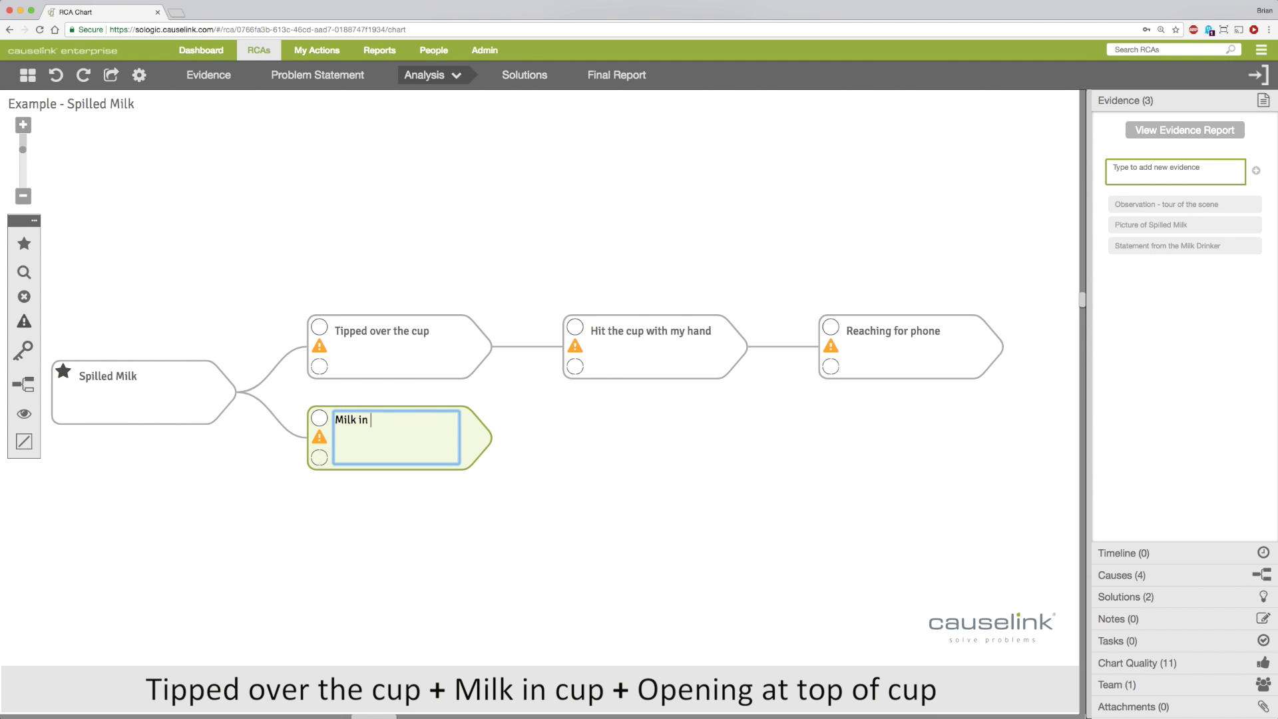
{"action": "type", "text": "the cup"}
{"action": "key", "text": "Return"}
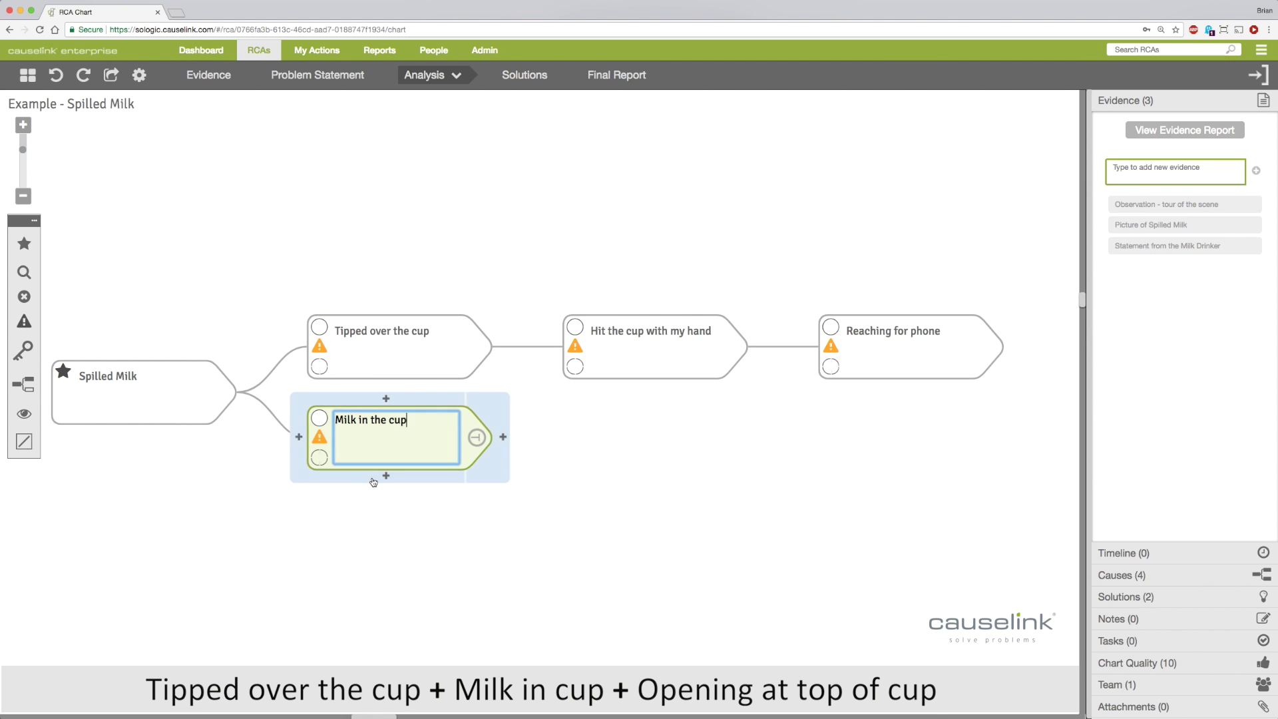
{"action": "type", "text": "Opening at "}
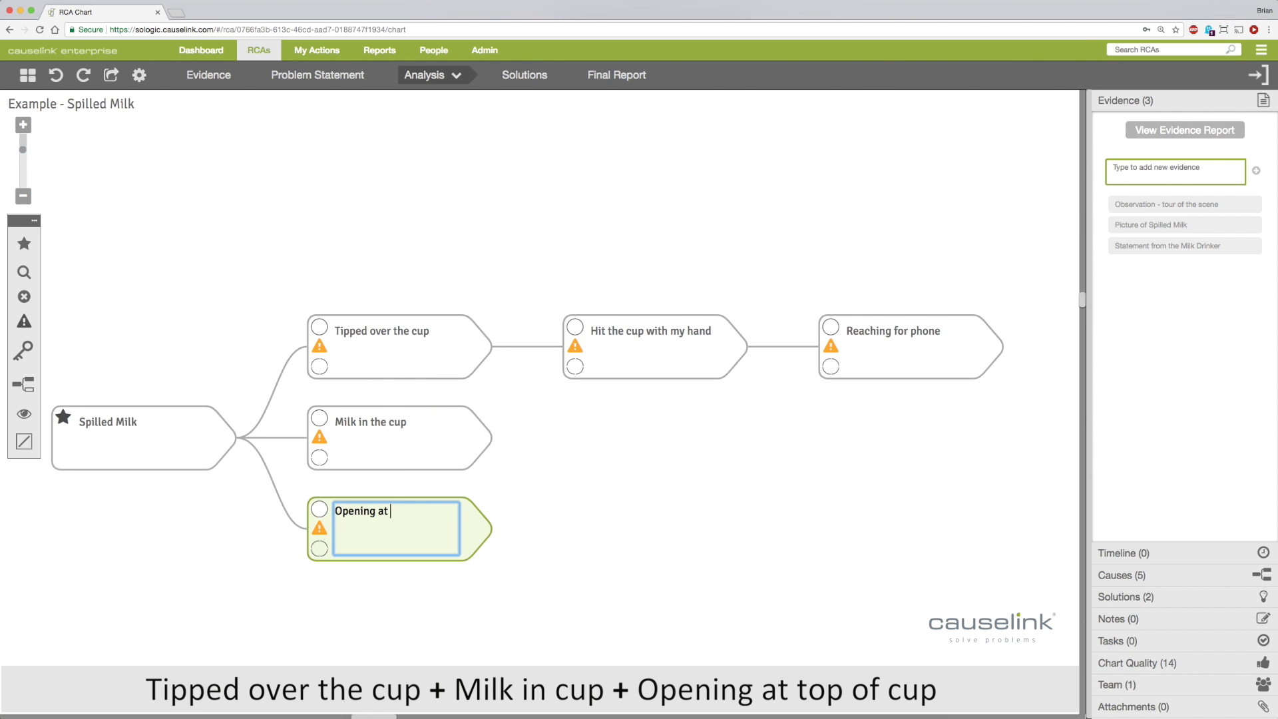
{"action": "type", "text": "the top of the cup"}
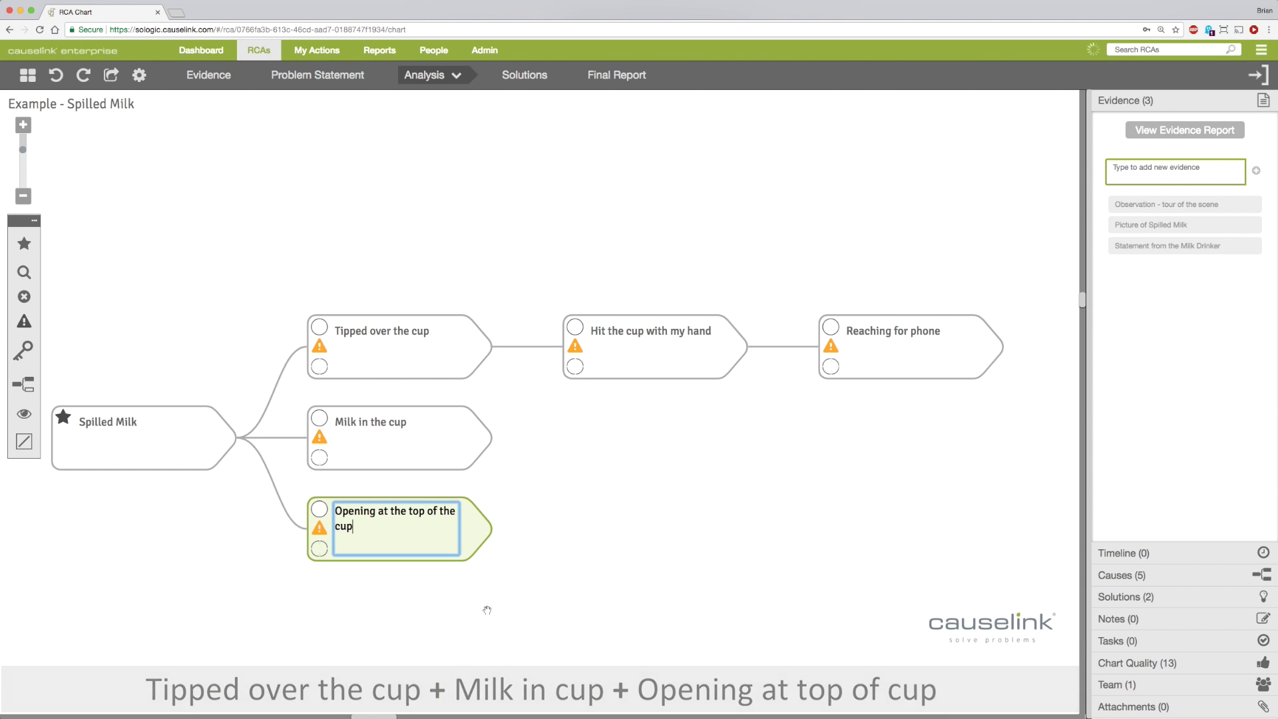
{"action": "left_click", "coordinate": [488, 608]}
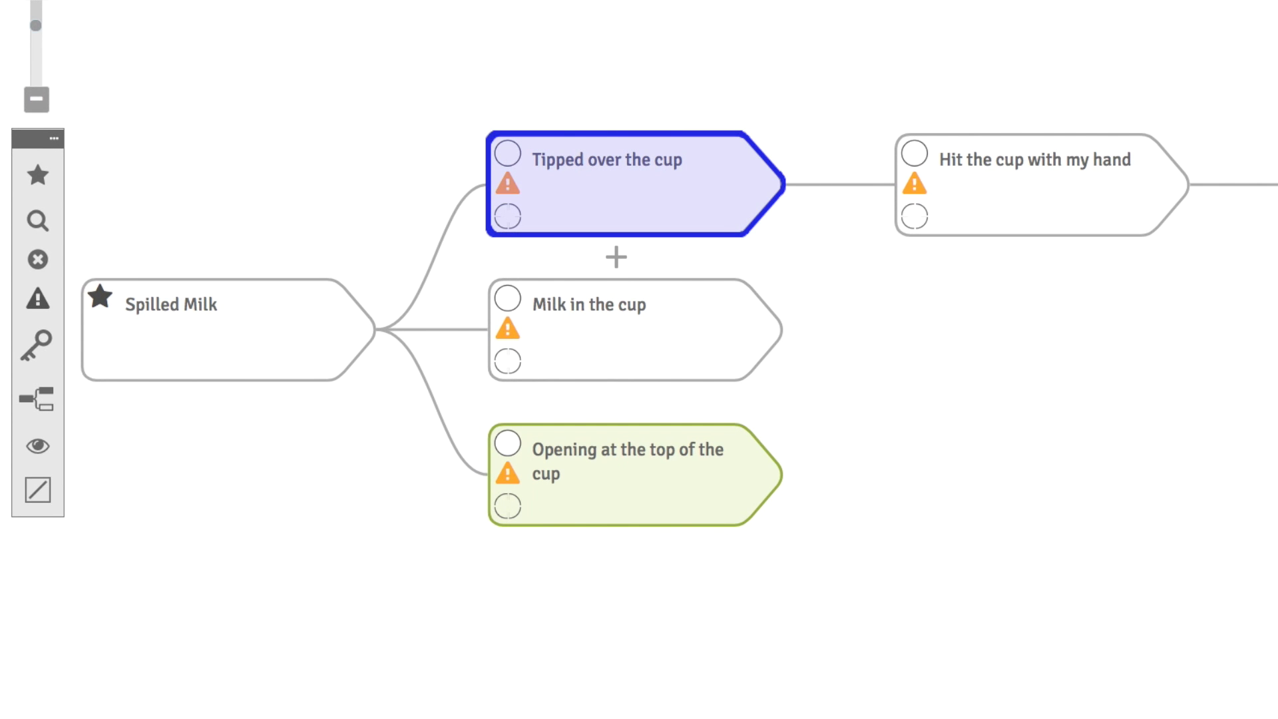
{"action": "key", "text": "shift+Down"}
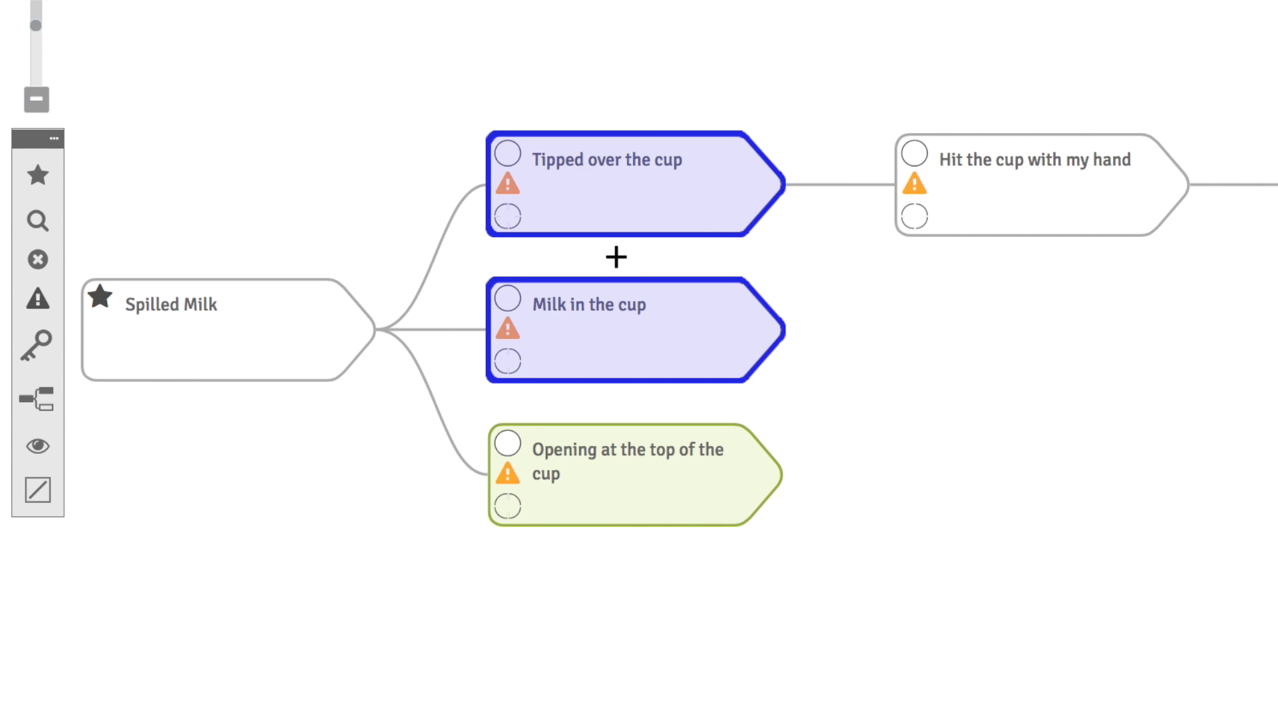
{"action": "key", "text": "shift+Down"}
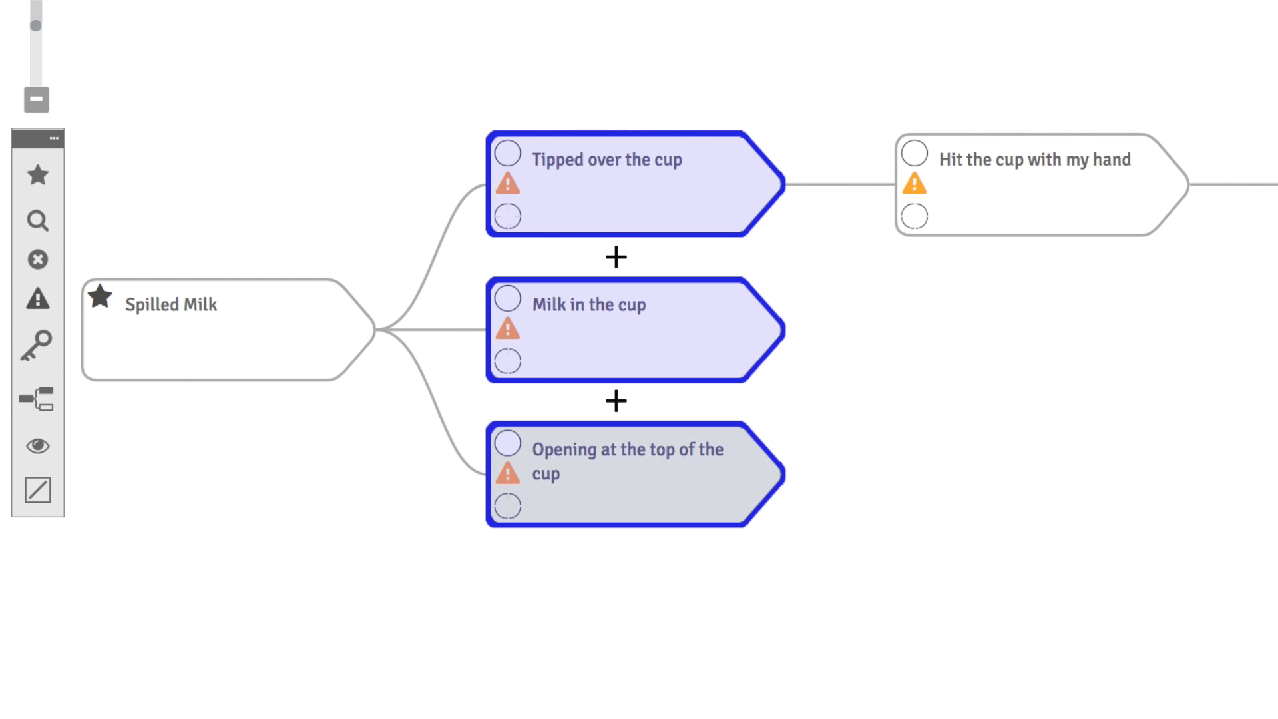
{"action": "key", "text": "shift+Left"}
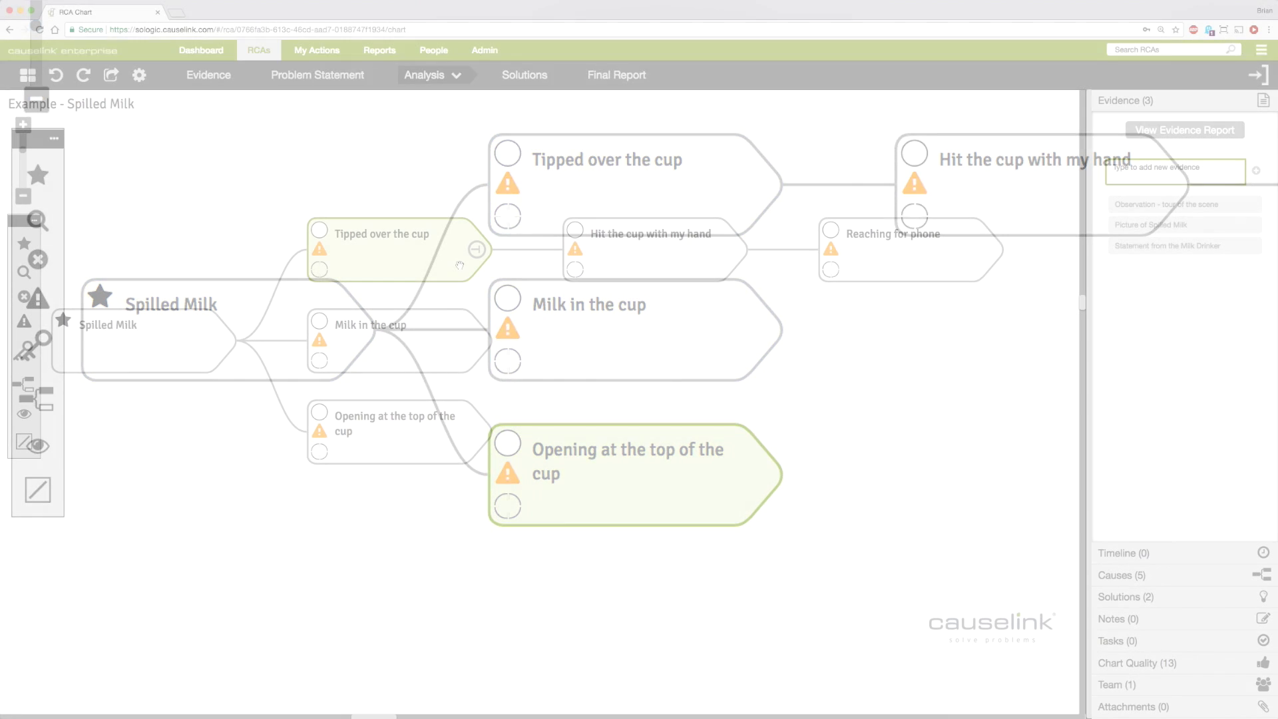
{"action": "left_click", "coordinate": [744, 207]}
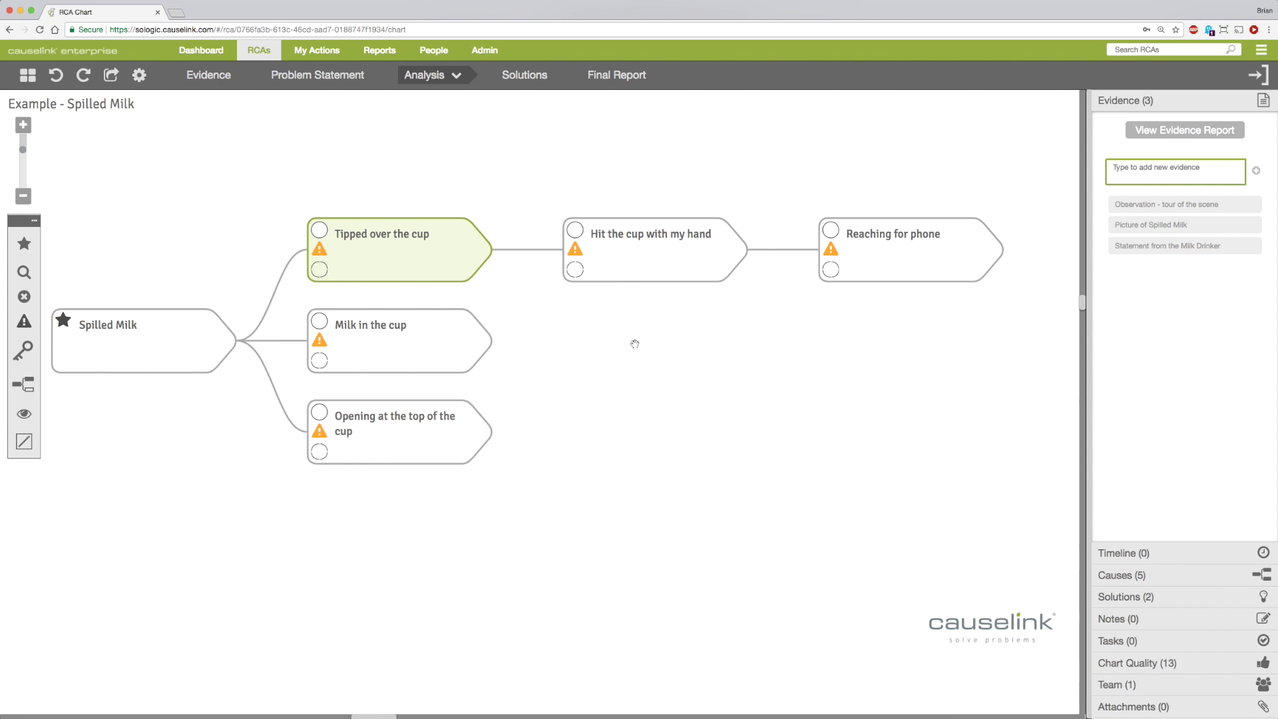
- Add 'Sufficient force to tip over the cup' as a second cause of Tipped over the cup
{"action": "left_click", "coordinate": [628, 291]}
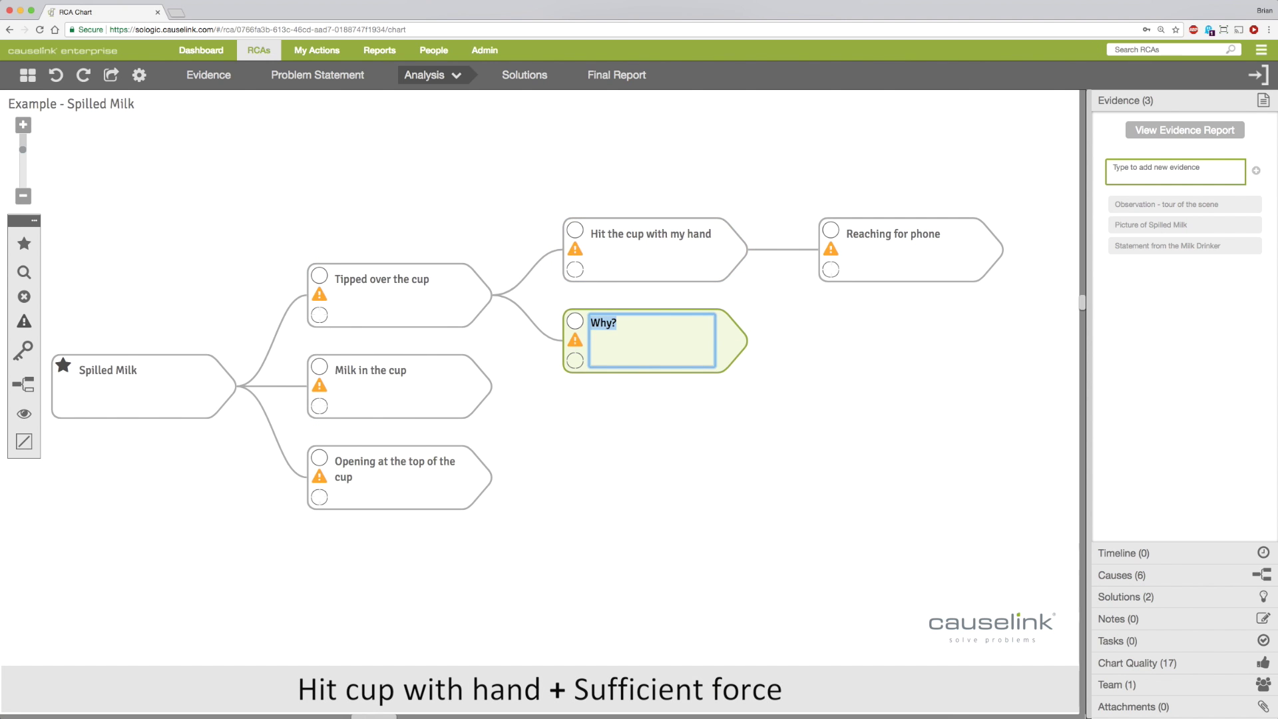
{"action": "type", "text": "Sufficient force to tip over the cup"}
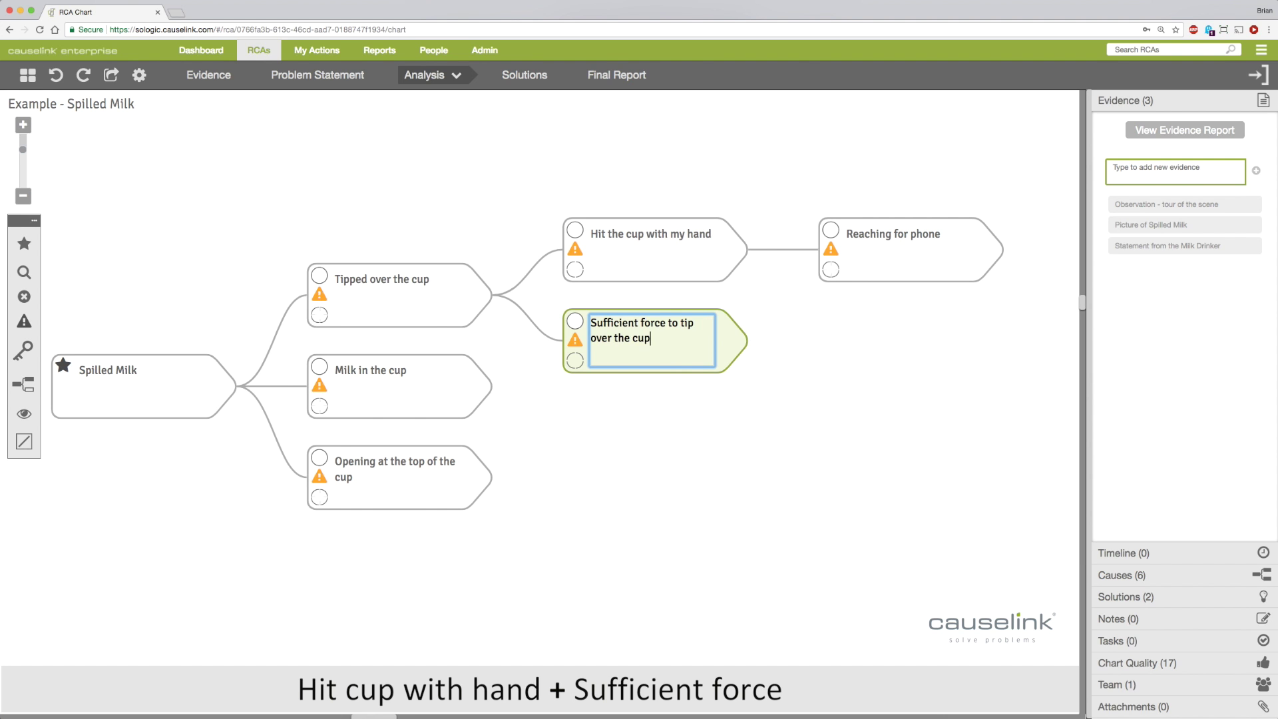
{"action": "key", "text": "Return"}
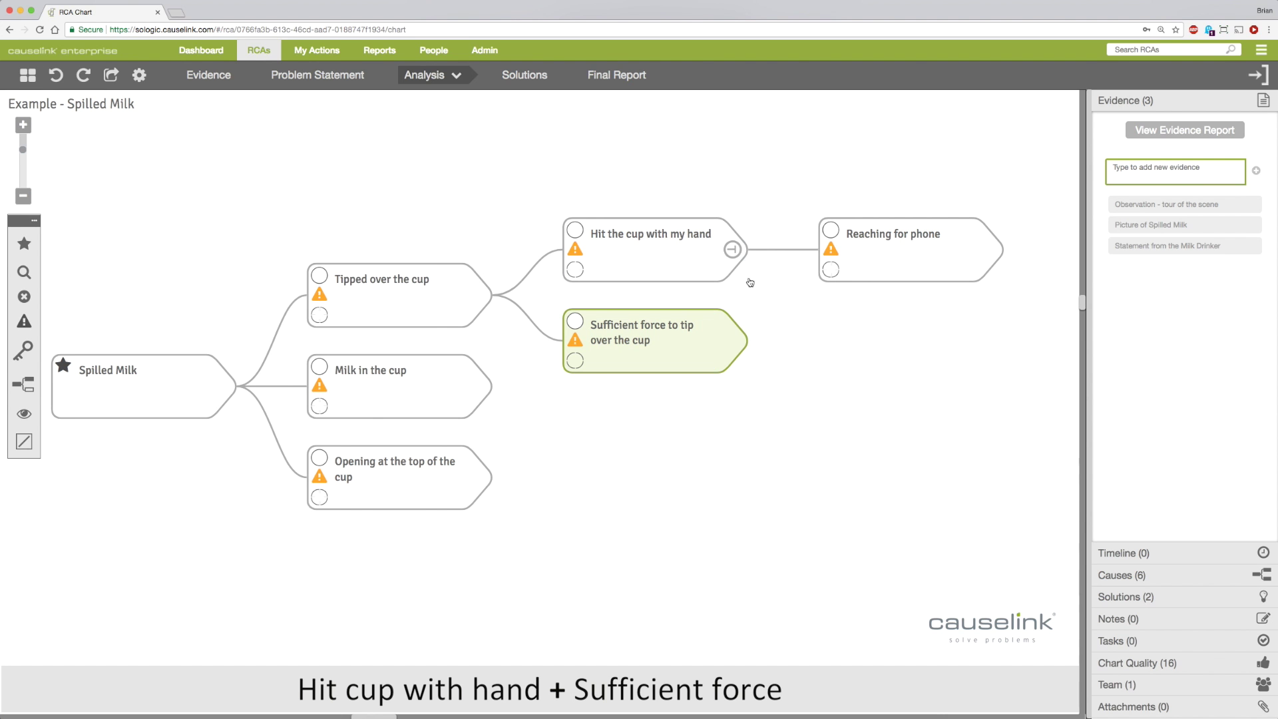
- Add 'Cup in the pathway of my hand' as another cause of Hit the cup with my hand
{"action": "left_click", "coordinate": [729, 273]}
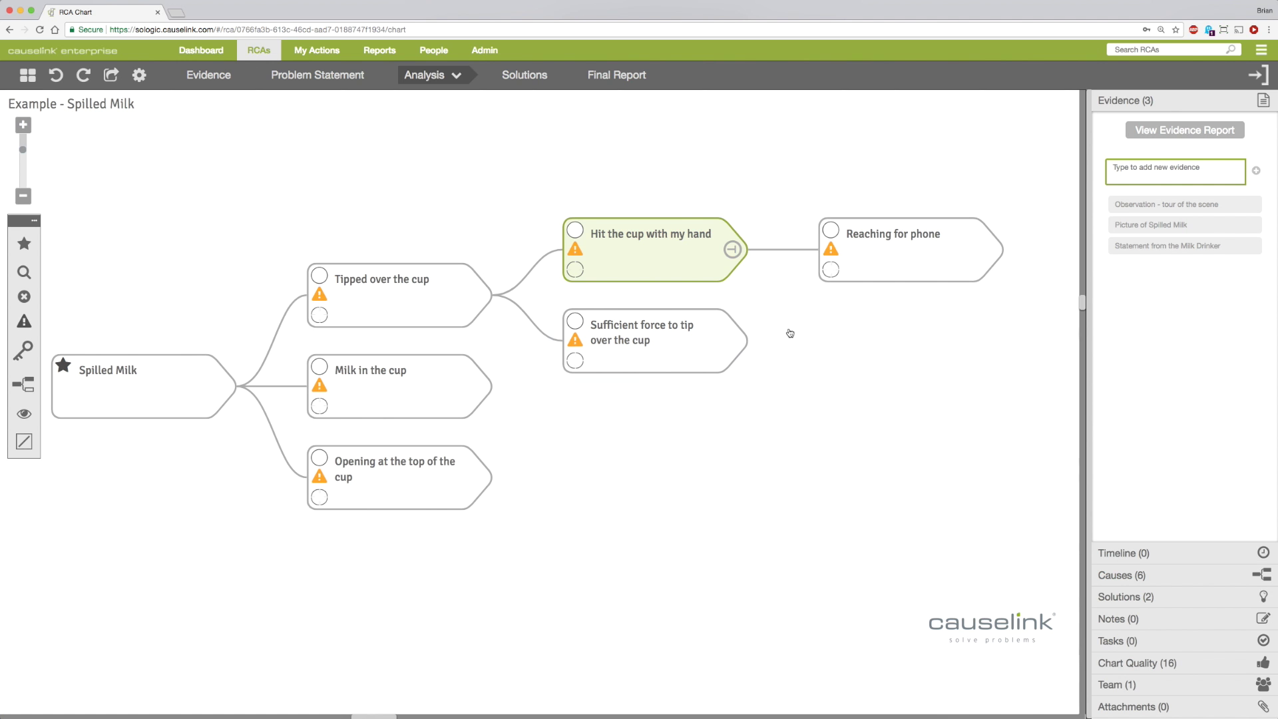
{"action": "left_click", "coordinate": [897, 210]}
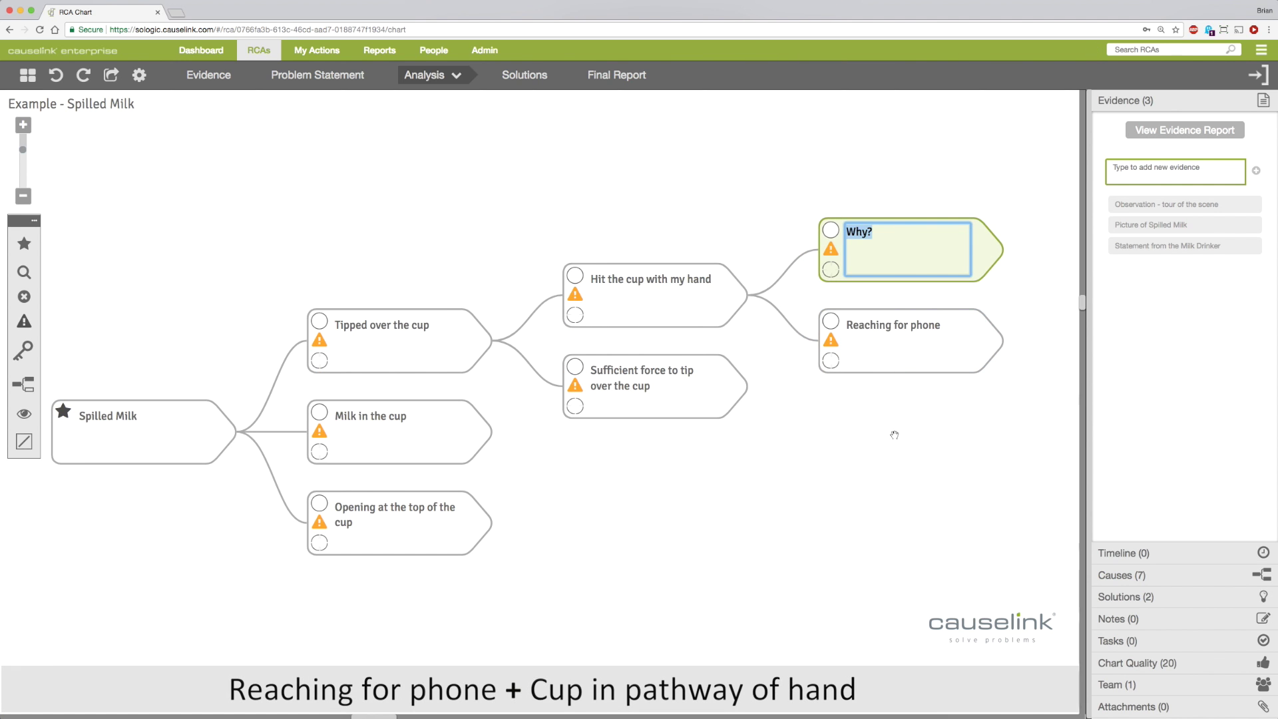
{"action": "type", "text": "Cup in the pathway of my hand"}
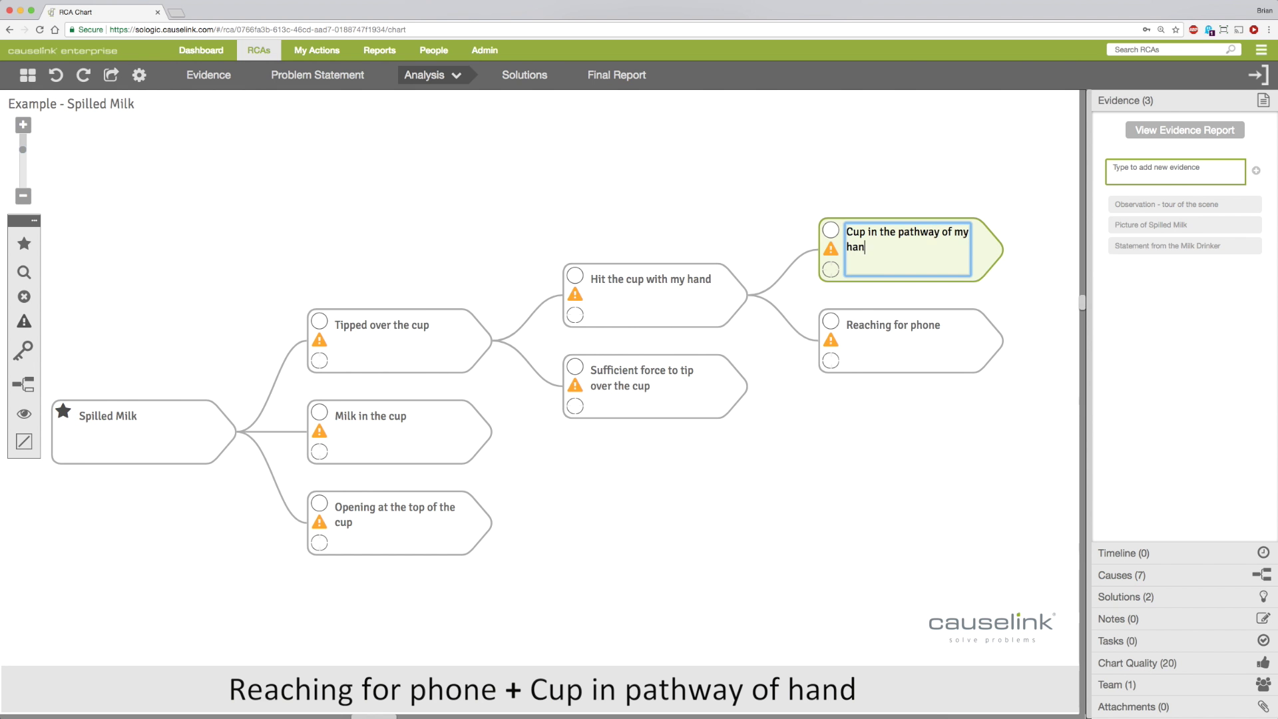
{"action": "key", "text": "Return"}
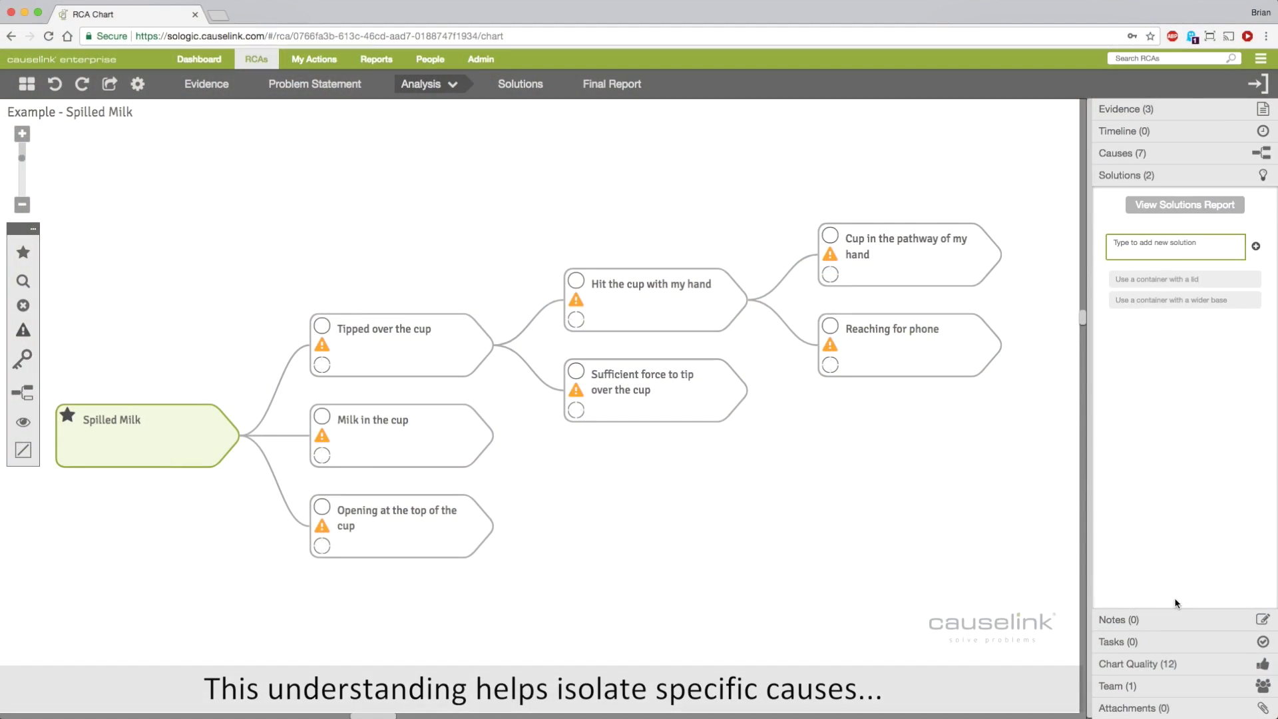
- Attach the lidded-container solution to the cup-opening cause and the wider-base solution to sufficient force
{"action": "left_click_drag", "start_coordinate": [1148, 280], "coordinate": [491, 521]}
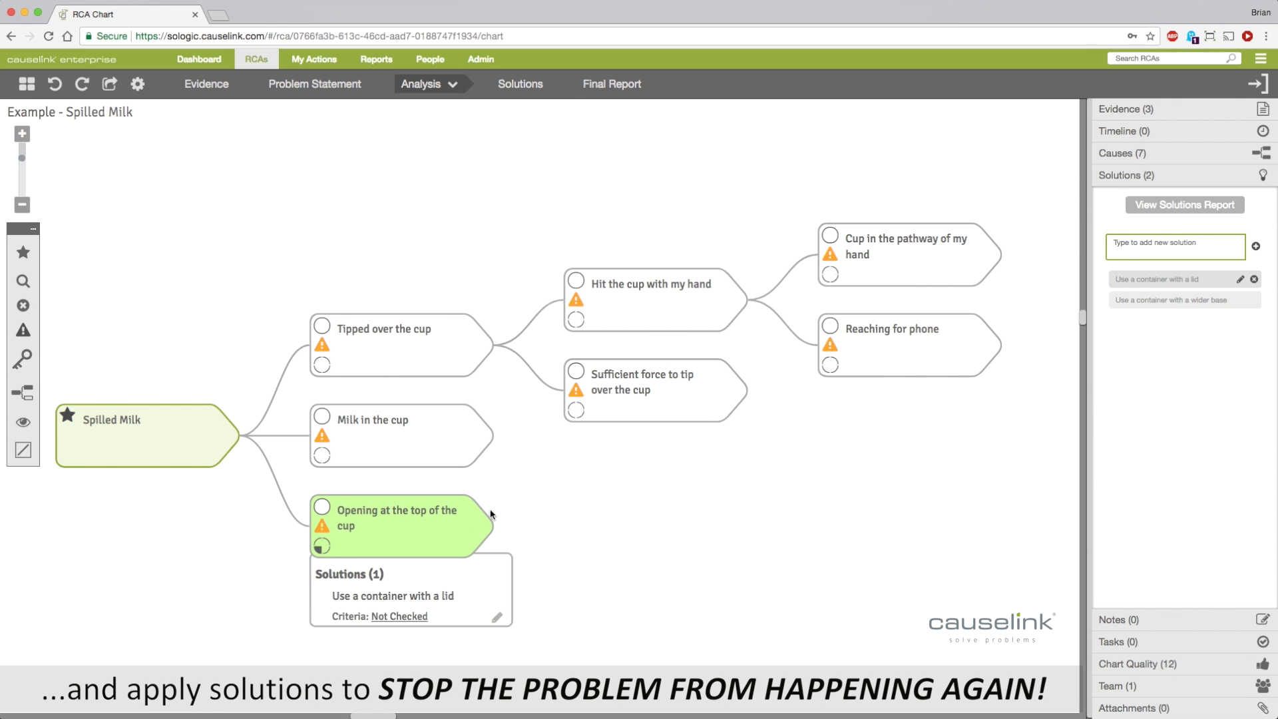
{"action": "left_click_drag", "start_coordinate": [1190, 303], "coordinate": [697, 418]}
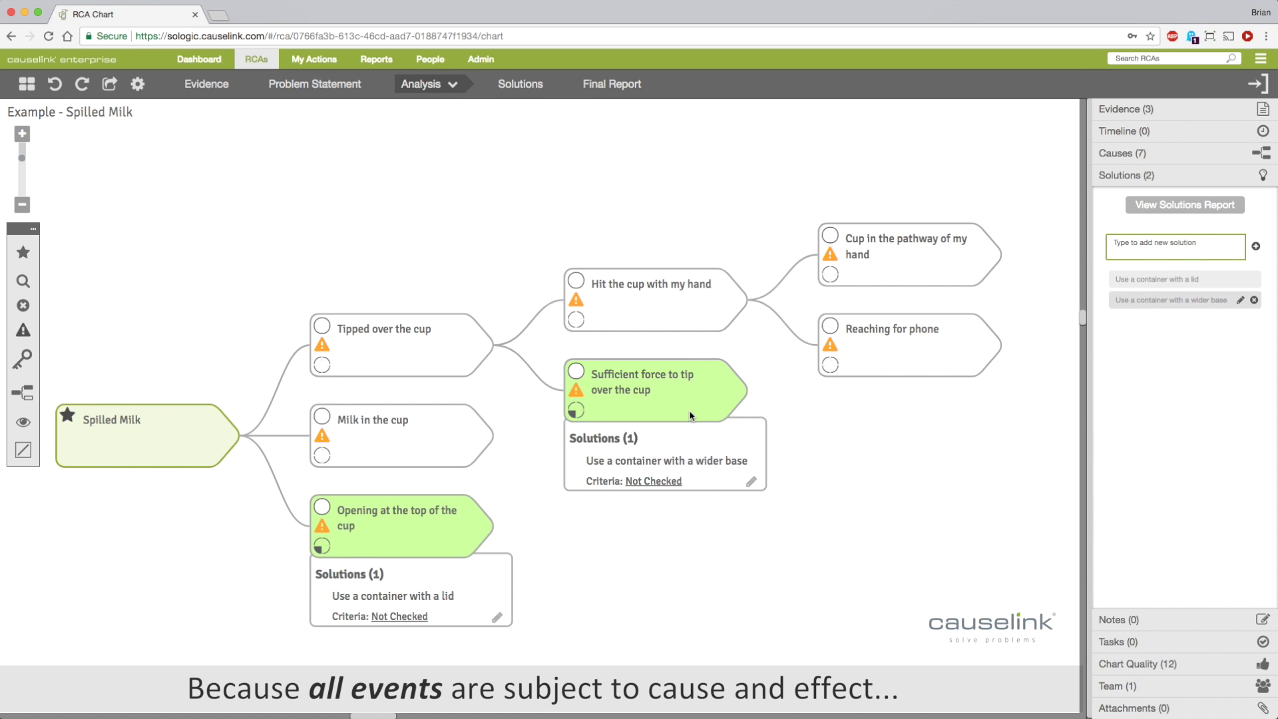